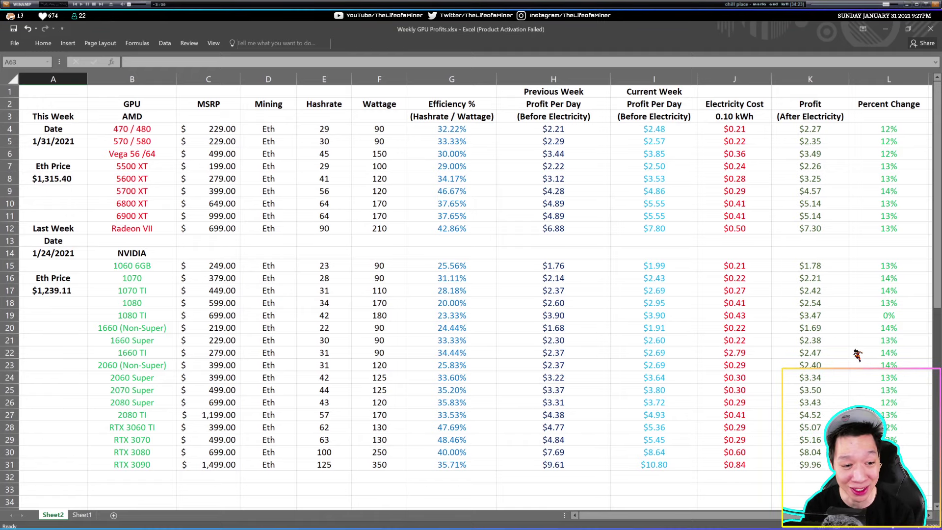
Step: Review the Etherscan difficulty chart and Ethermine's last 1000 mined blocks on etherchain, then return to Excel
key(alt+Tab)
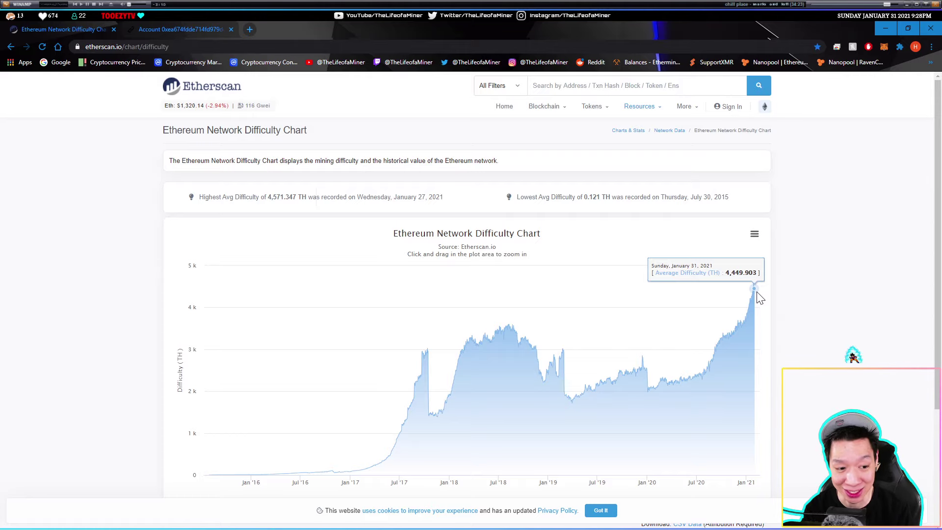
key(ctrl+Tab)
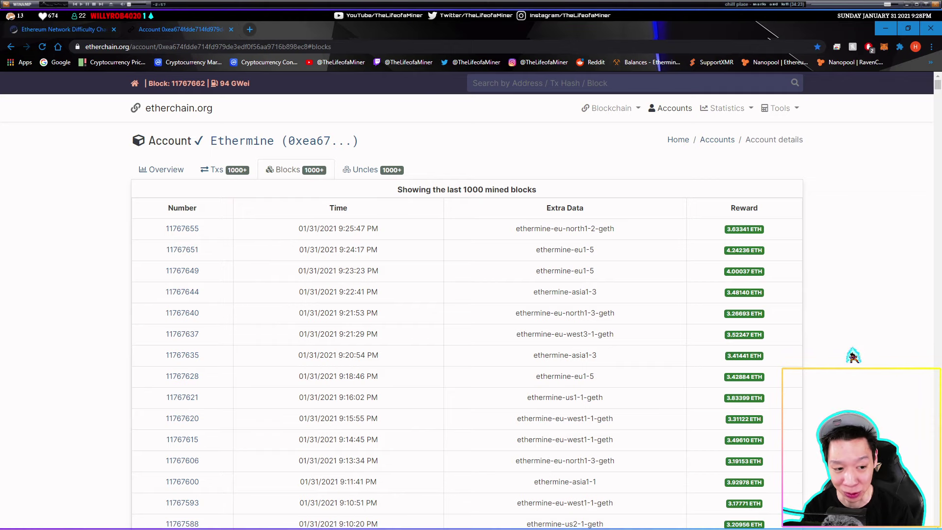
key(alt+Tab)
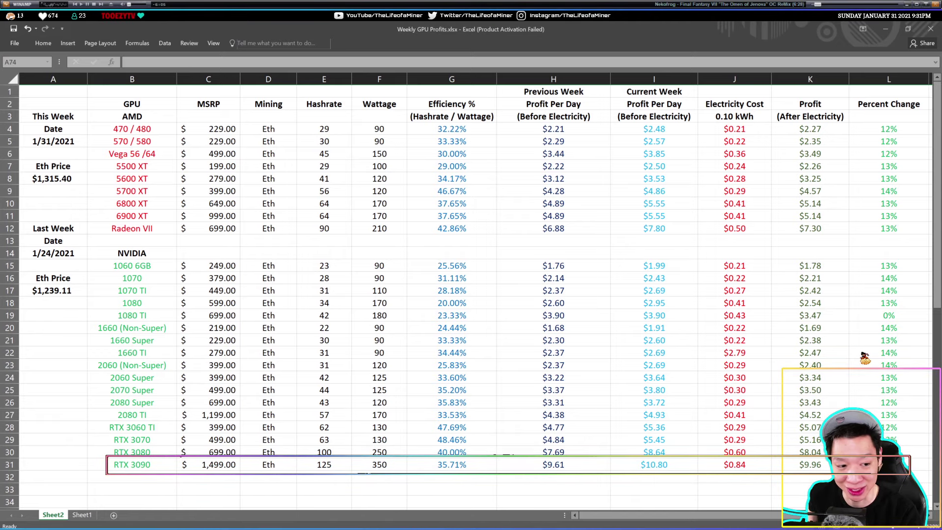
scroll(844, 390, down, 8)
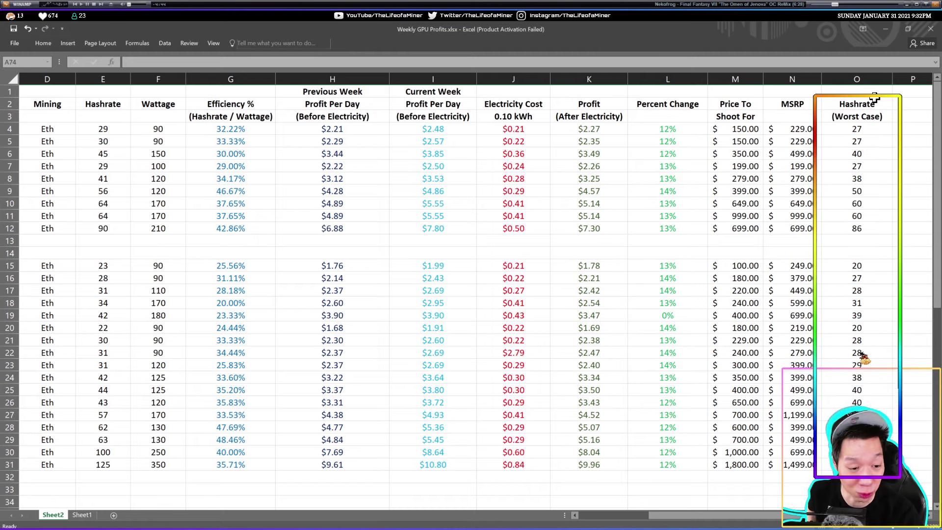
click(871, 80)
scroll(856, 358, left, 3)
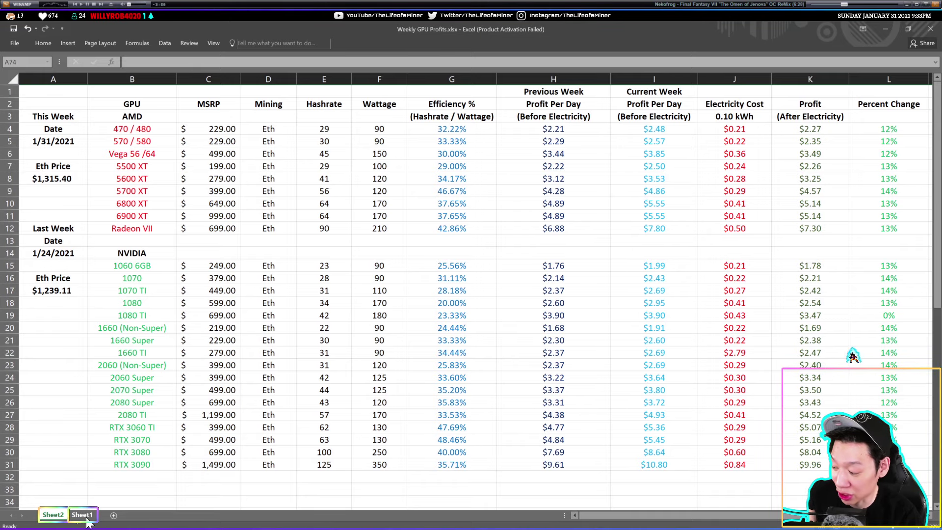
click(54, 514)
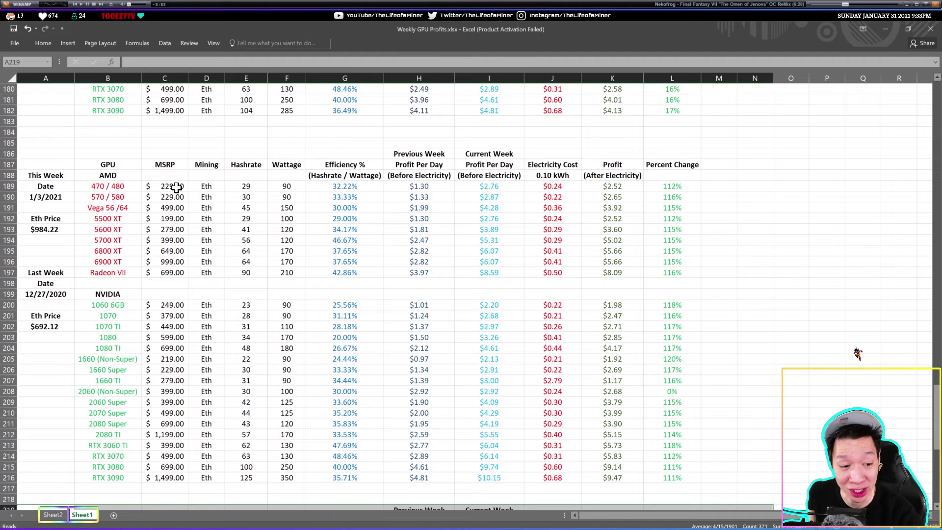
Step: Bring the Discord window up over the 1/3/2021 GPU profit sheet
key(alt+Tab)
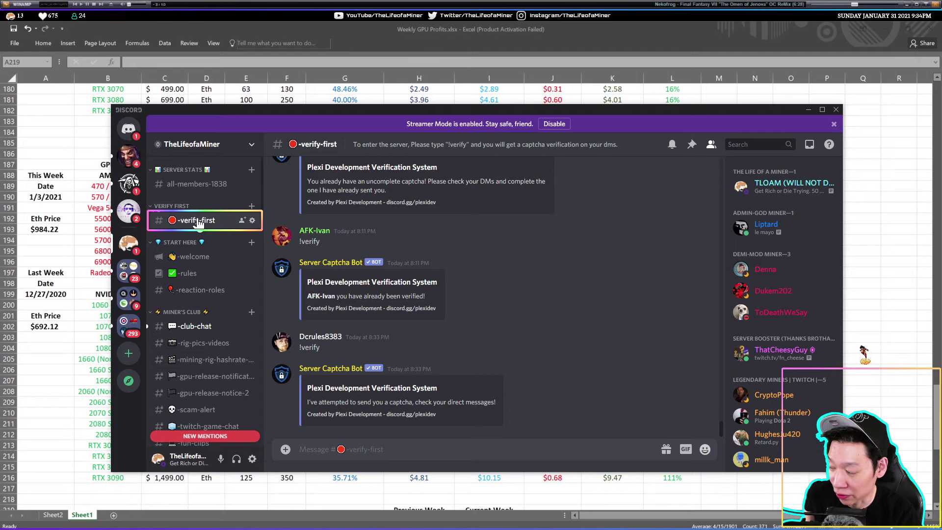
Step: Check the mining server's #rules channel, then open #weekly-mining-payout-excel
click(193, 277)
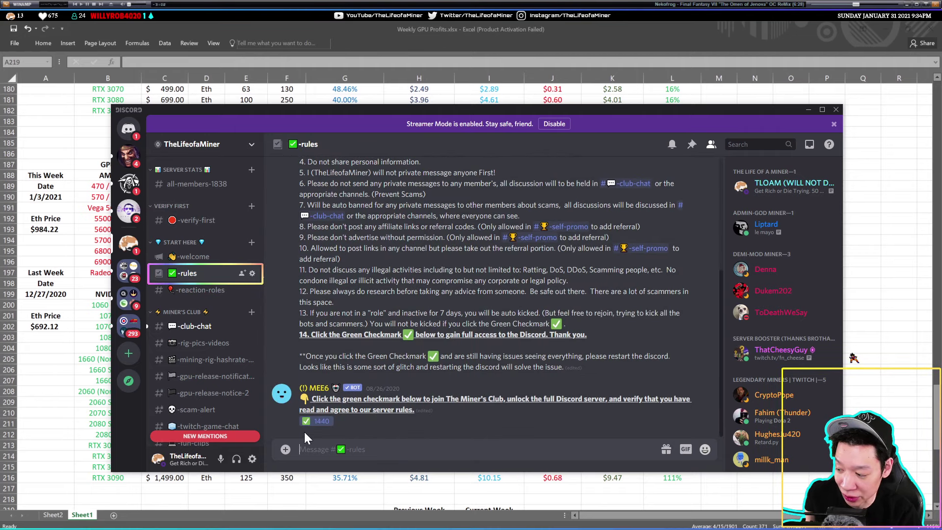
mouse_move(317, 421)
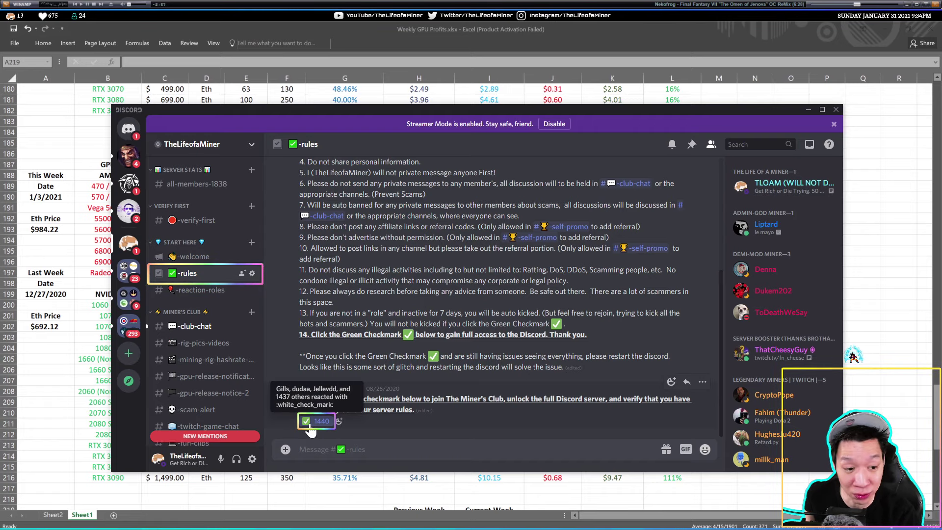
scroll(211, 363, down, 3)
scroll(211, 356, down, 5)
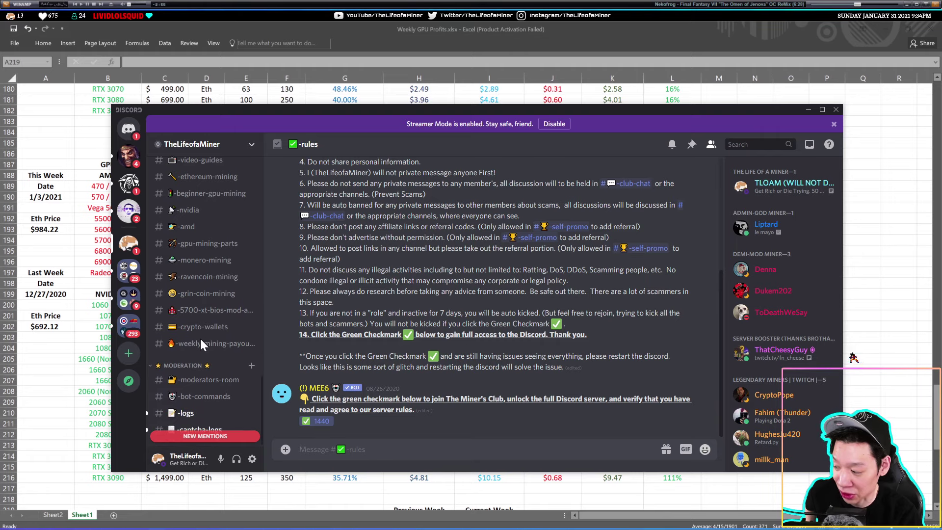
scroll(200, 338, down, 3)
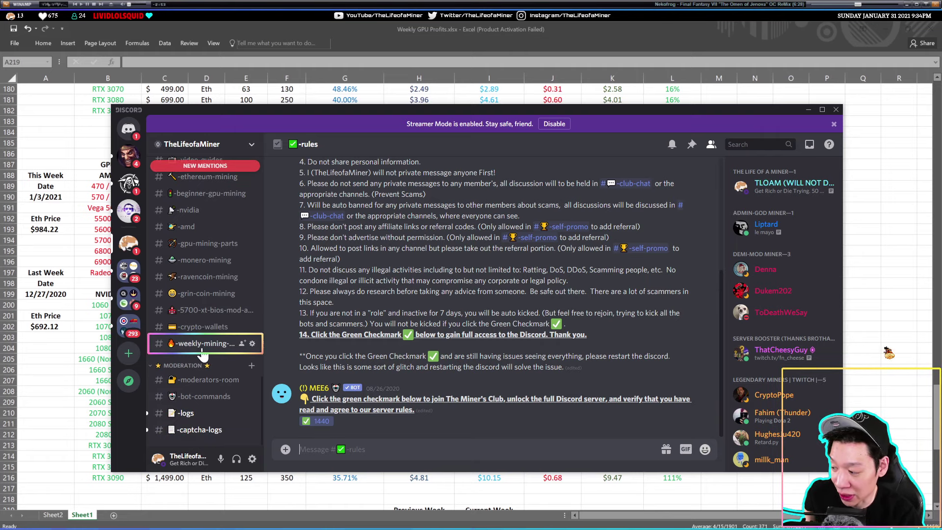
click(200, 343)
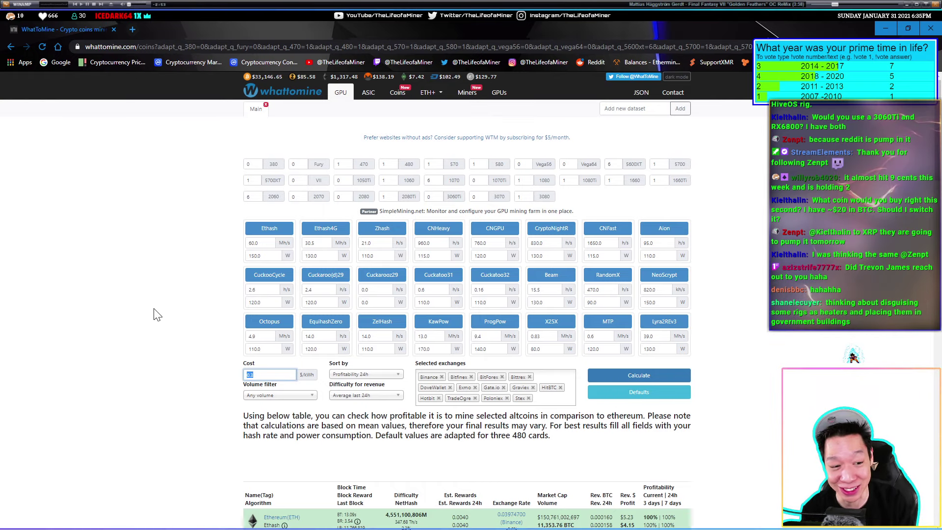
scroll(137, 279, down, 2)
Step: Highlight Ethereum's $5.24 revenue and $4.88 profit, then return to the calculator's GPU inputs
drag(684, 379, 621, 372)
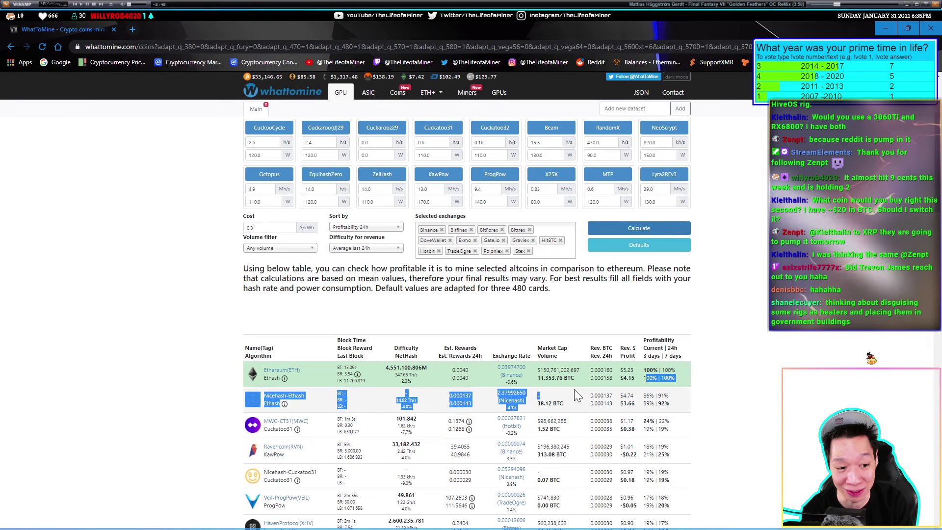
key(Home)
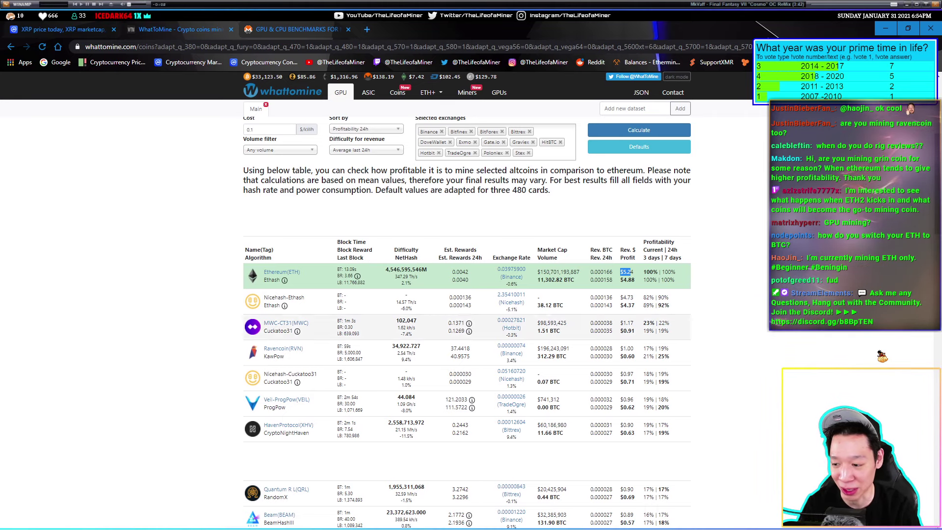
Step: Highlight and compare the Ethereum, Nicehash-Cuckatoo31 and MWC result figures
drag(633, 272, 621, 281)
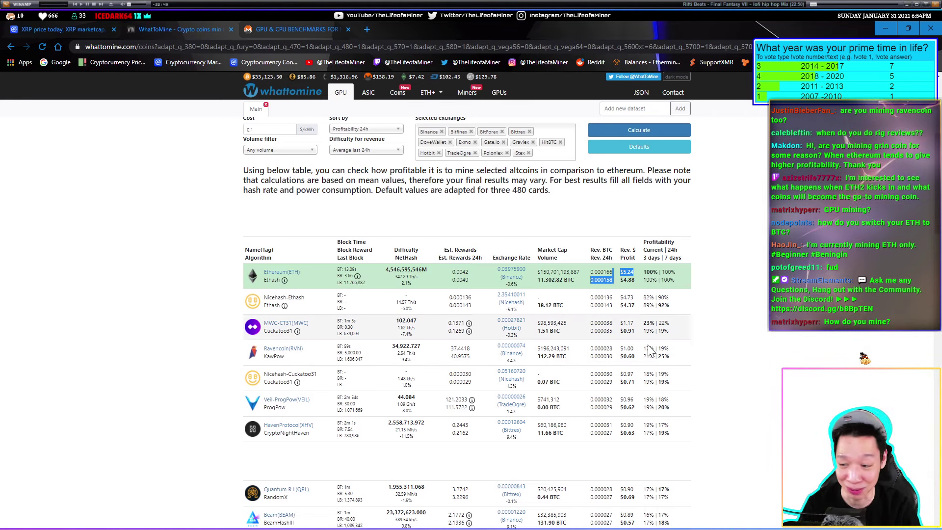
drag(630, 373, 600, 381)
click(626, 272)
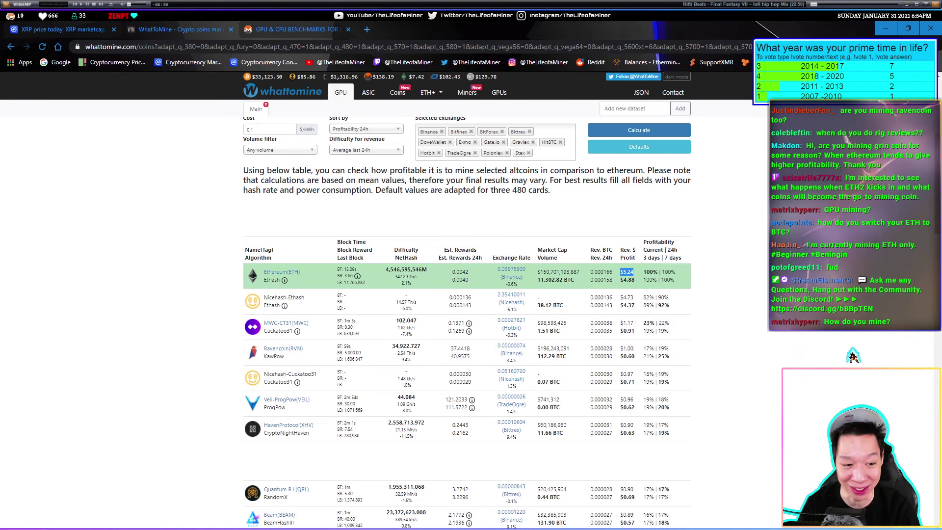
drag(646, 324, 632, 356)
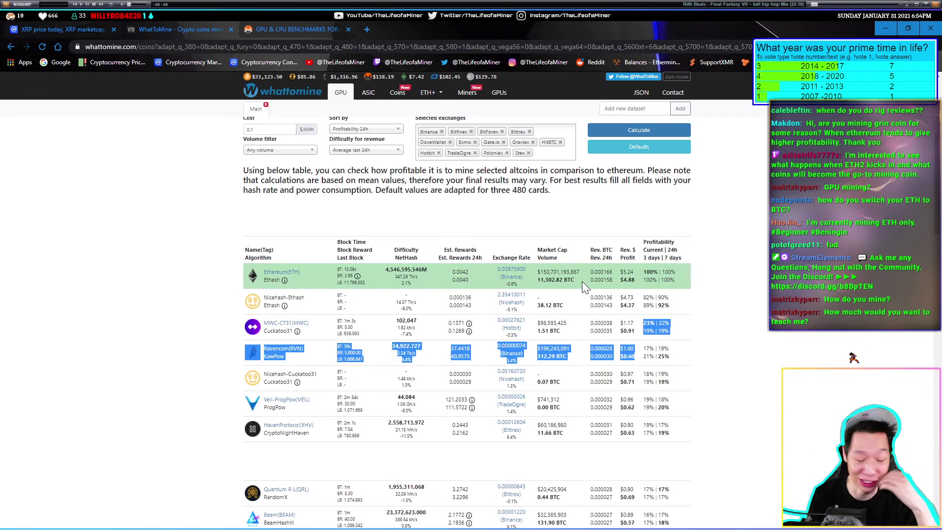
drag(624, 271, 632, 280)
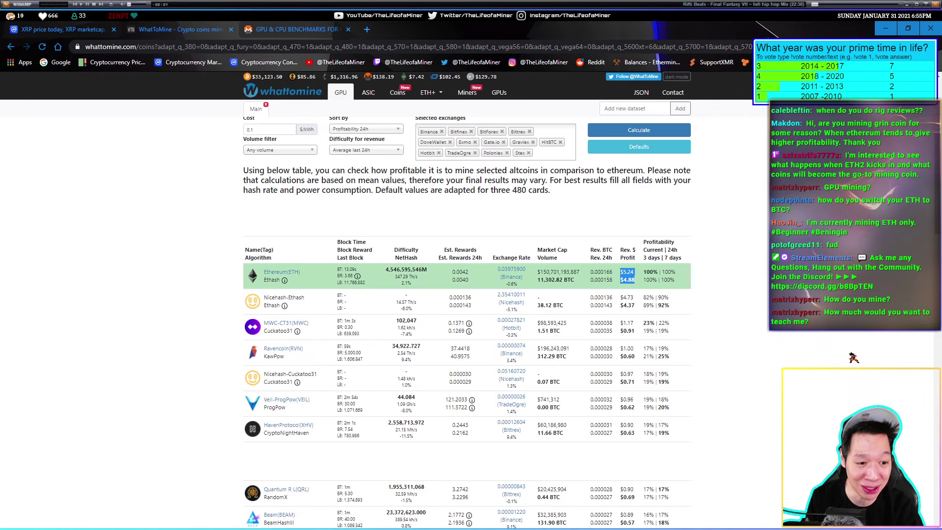
click(629, 281)
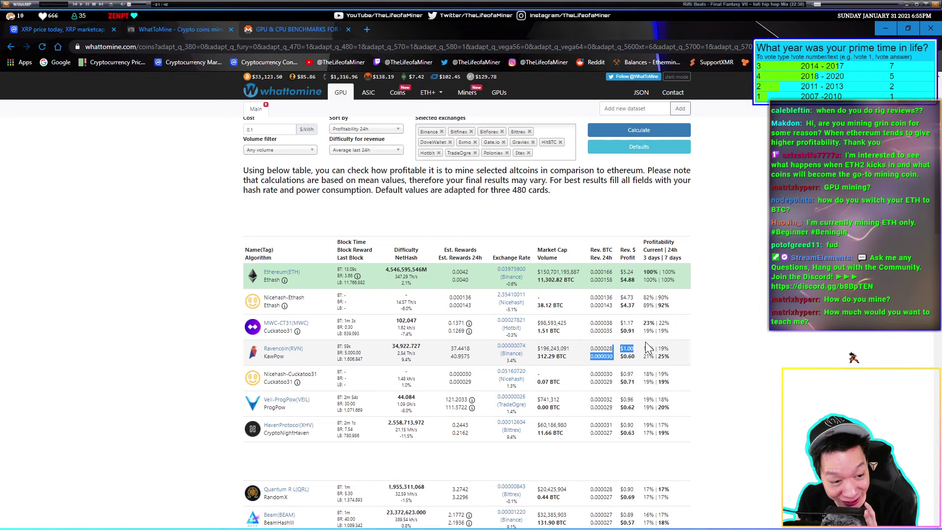
Step: Highlight the Ravencoin row against Ethereum, then switch to the profit spreadsheet
click(682, 271)
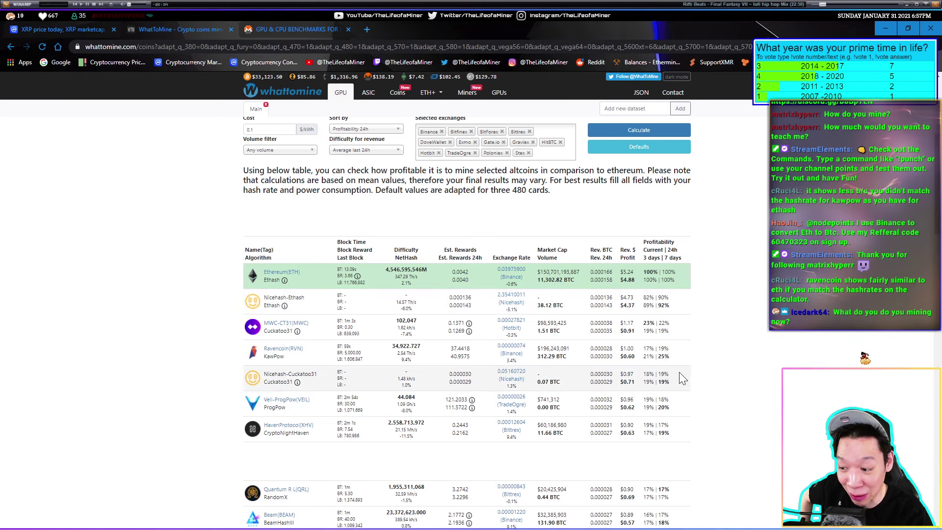
mouse_move(592, 329)
mouse_down()
mouse_move(684, 357)
mouse_move(450, 324)
mouse_up()
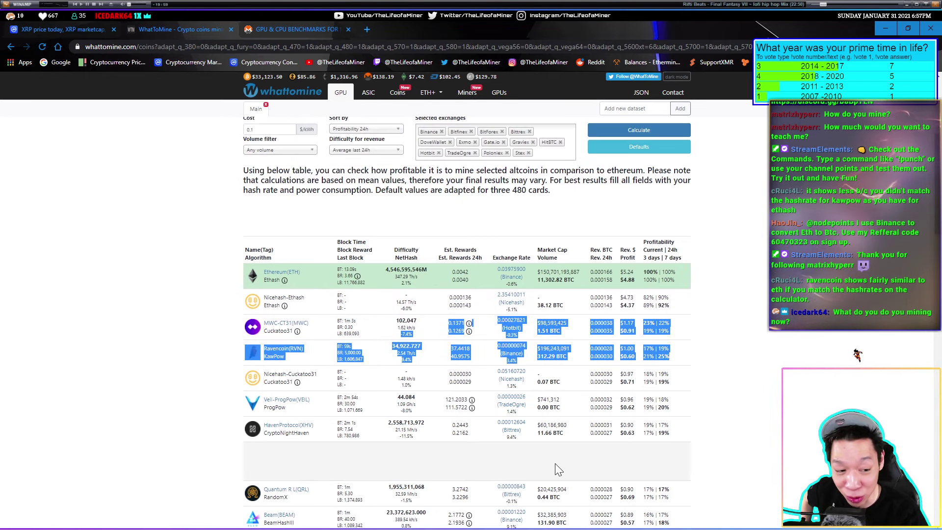
scroll(554, 469, down, 1)
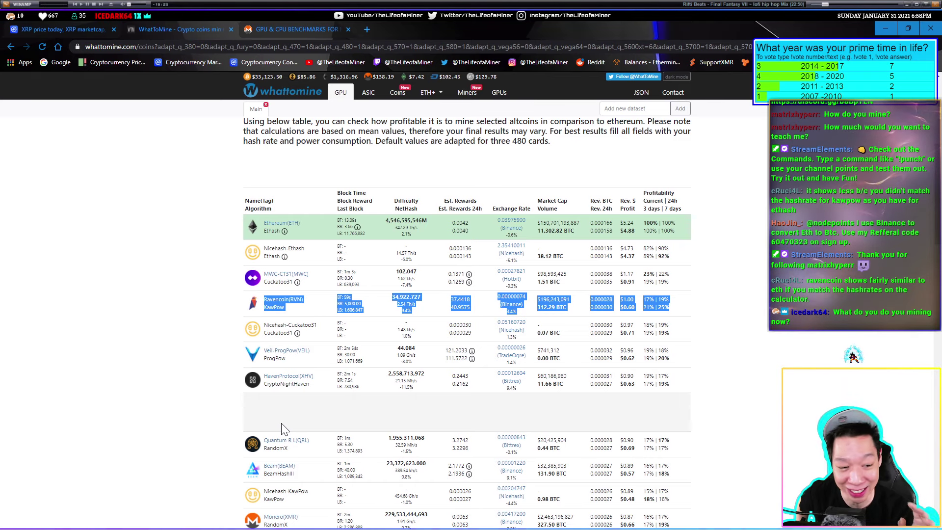
scroll(285, 429, up, 4)
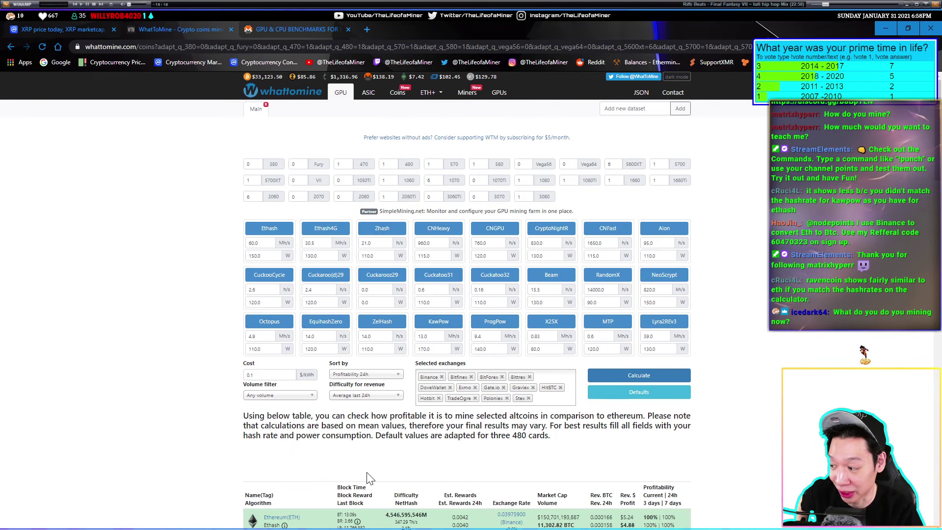
scroll(370, 477, down, 2)
scroll(310, 485, down, 2)
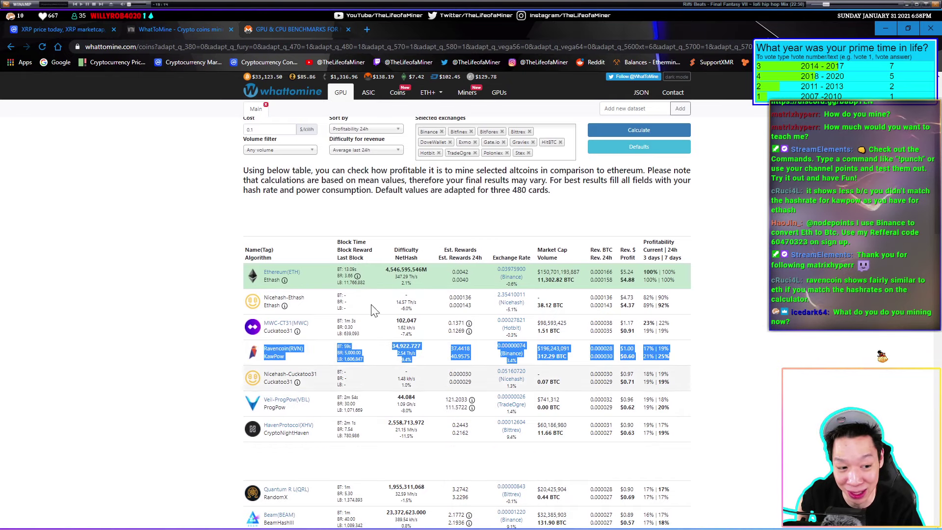
scroll(383, 366, up, 2)
key(alt+Tab)
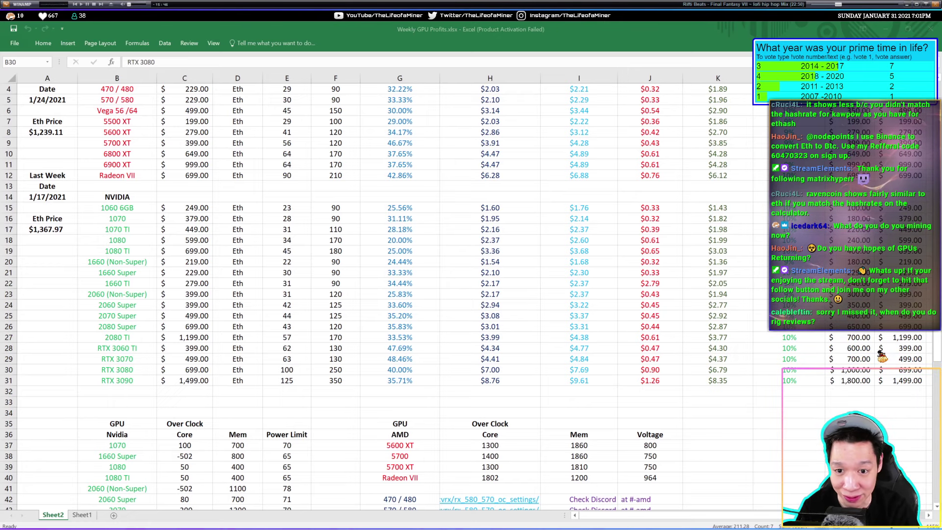
key(alt+Tab)
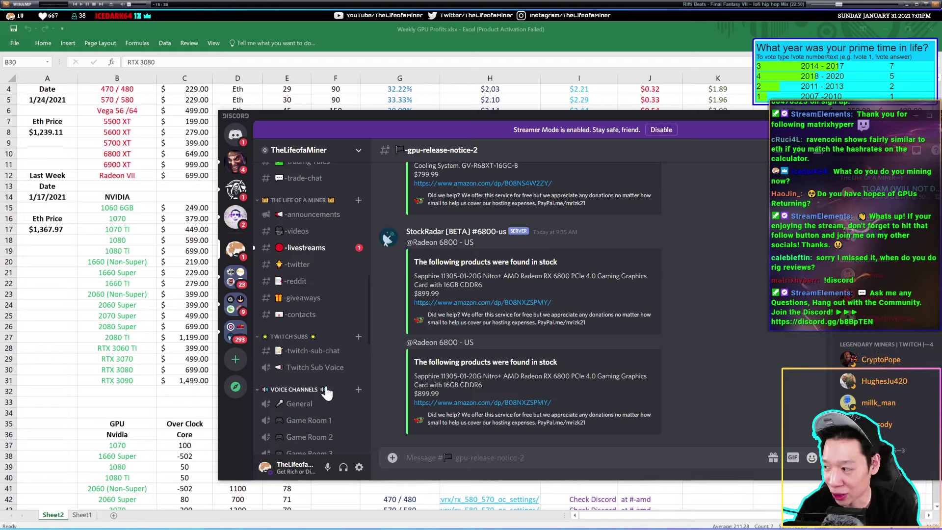
scroll(317, 331, up, 8)
scroll(317, 331, up, 8)
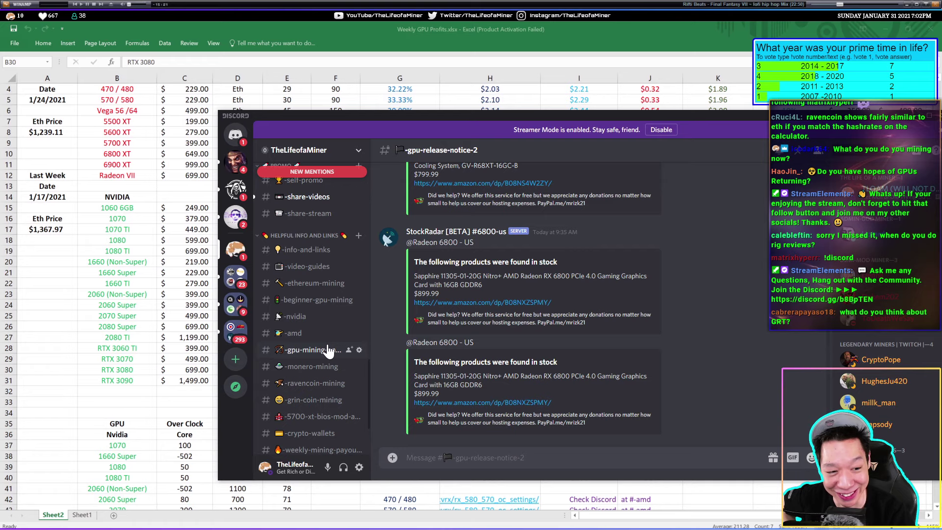
click(308, 266)
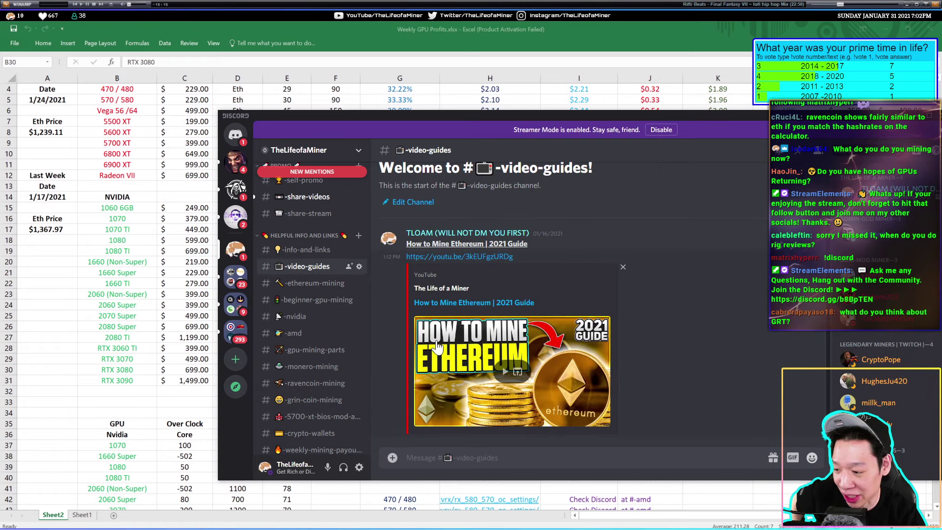
click(314, 301)
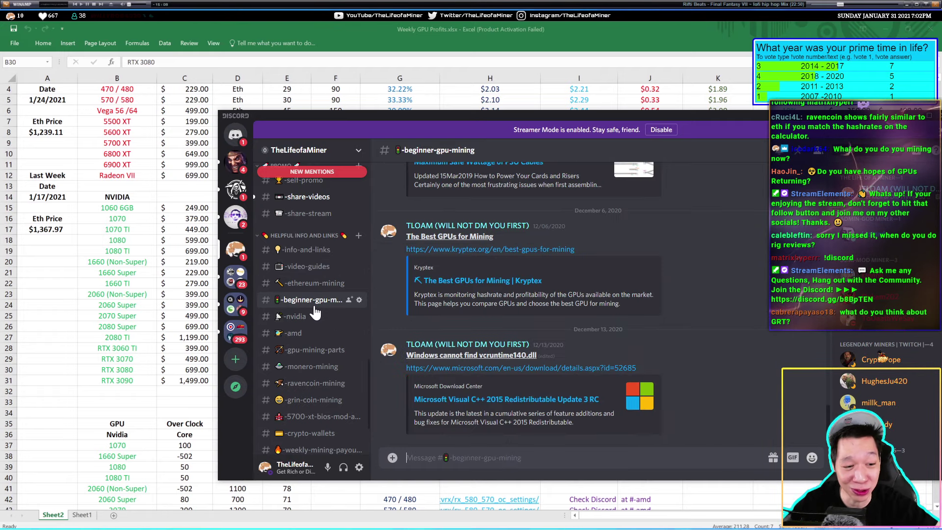
scroll(573, 328, up, 5)
scroll(573, 328, up, 5)
scroll(572, 327, up, 5)
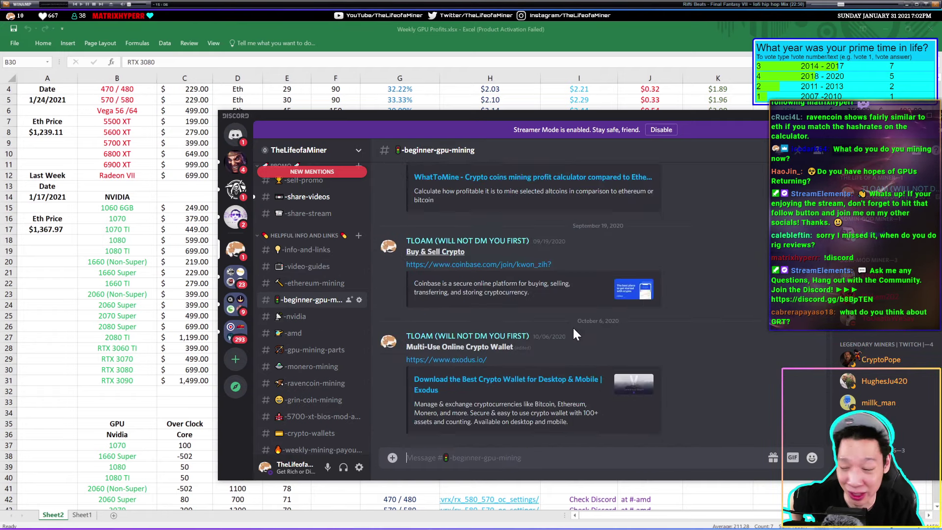
scroll(572, 328, up, 5)
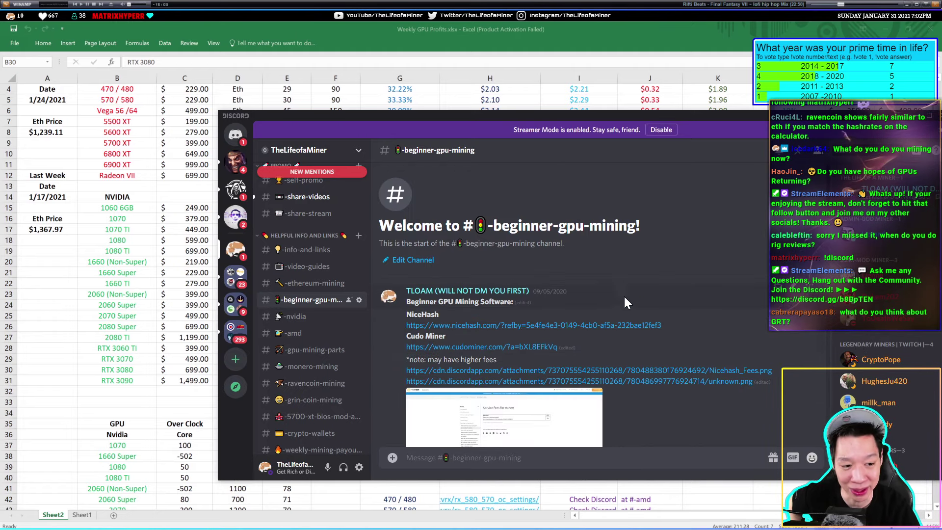
click(882, 357)
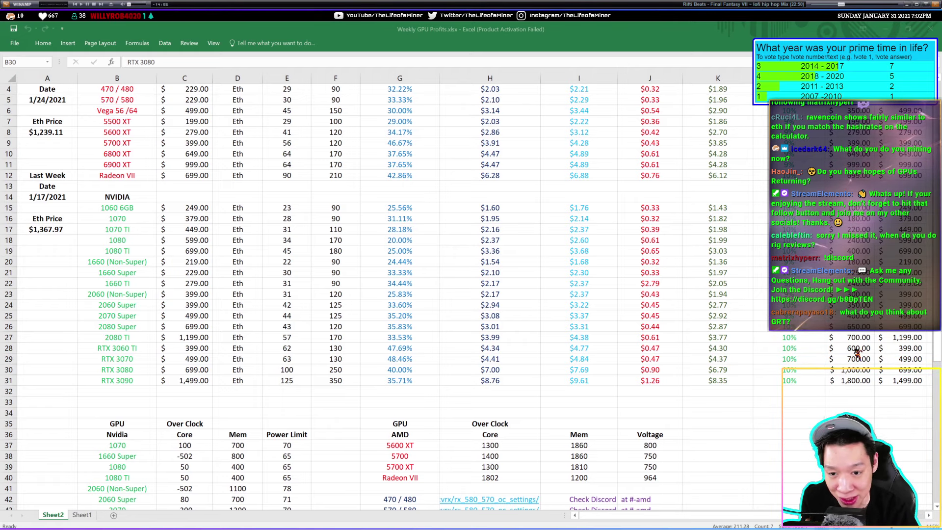
Step: Switch from Excel to the browser showing CoinMarketCap and SwissBorg
key(alt+Tab)
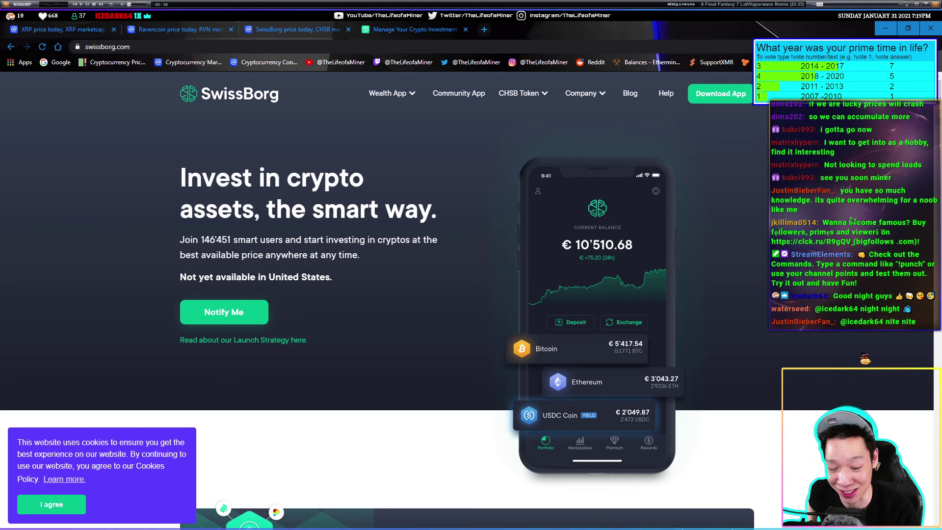
Step: Bring Discord back and open #gpu-release-notifications with the RTX 3090 and 3070 restock alerts
key(alt+Tab)
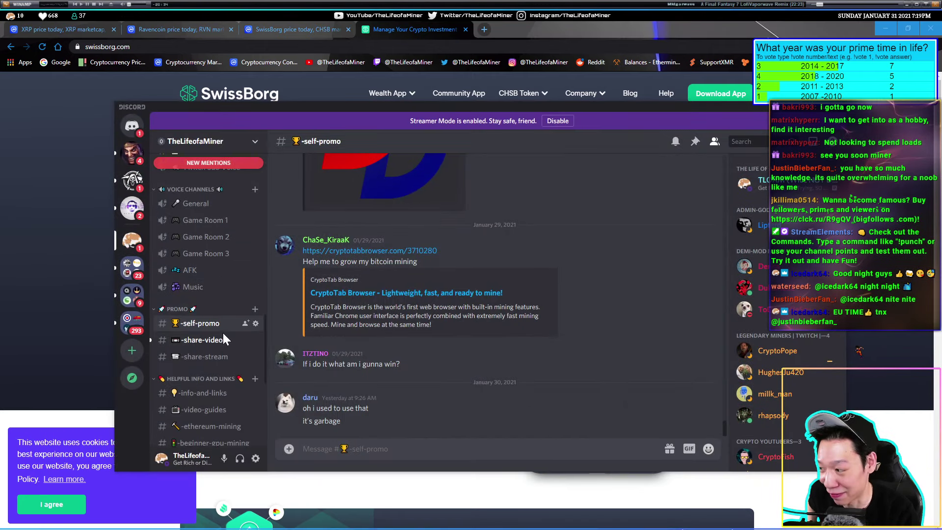
scroll(223, 333, up, 5)
scroll(225, 333, up, 3)
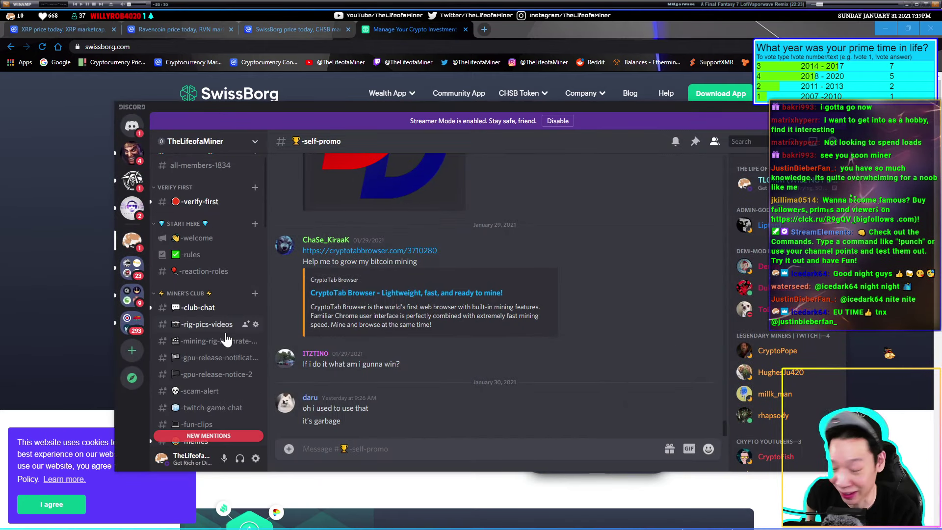
scroll(225, 343, down, 3)
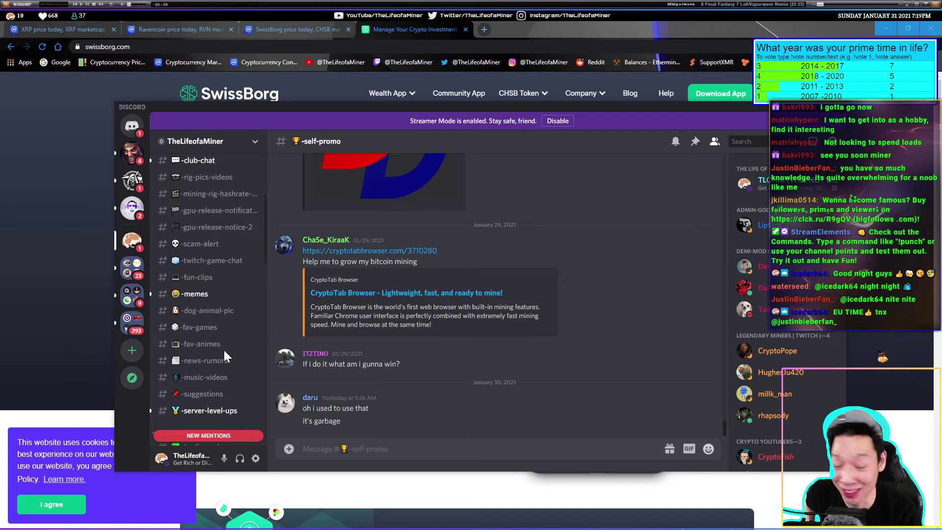
scroll(225, 339, up, 1)
scroll(225, 342, down, 2)
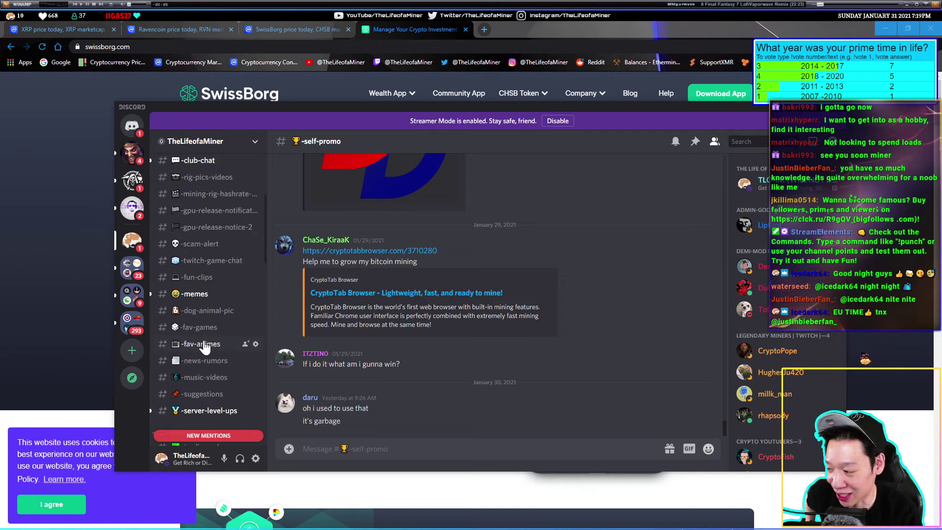
scroll(213, 316, up, 1)
scroll(210, 294, down, 1)
click(210, 276)
scroll(406, 332, up, 3)
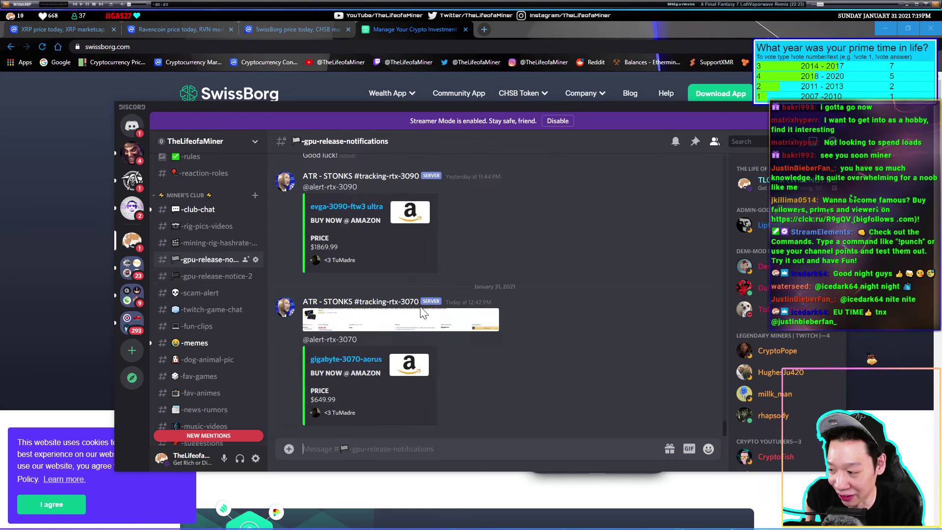
scroll(407, 368, down, 3)
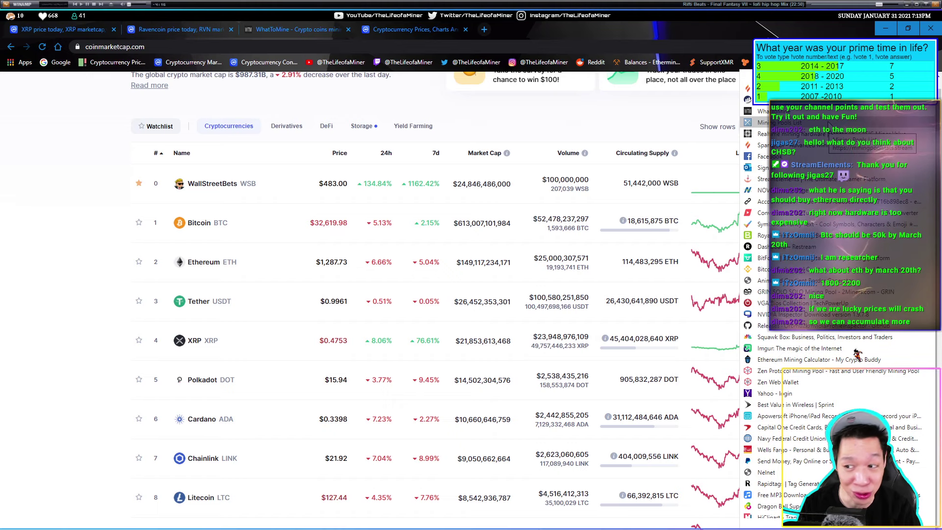
Step: Open the miner profitability bookmark from the CoinMarketCap tab
click(818, 358)
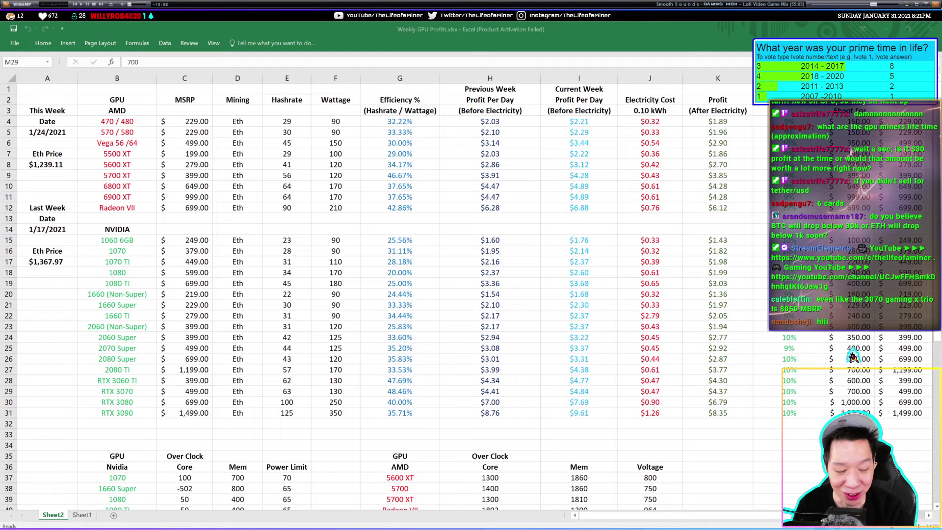
Step: Search Google for 'video card lifespan' in a new tab
click(59, 479)
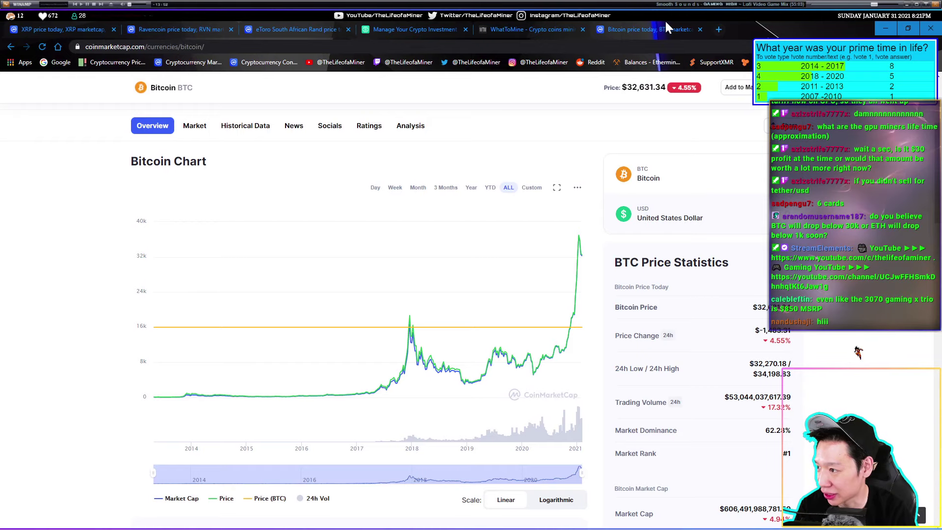
click(717, 28)
text(video card lifespan)
key(Return)
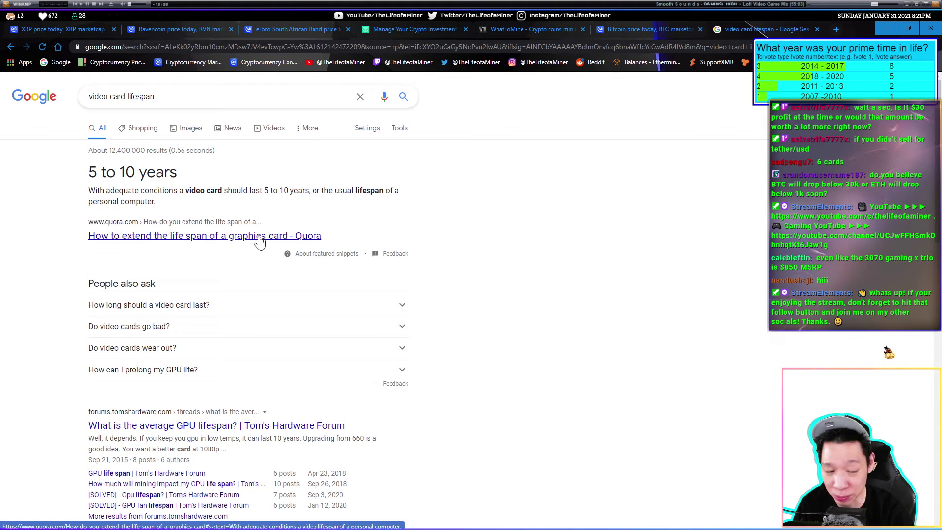
Step: Highlight the 5 to 10 years lifespan answer in the results
drag(88, 151, 158, 202)
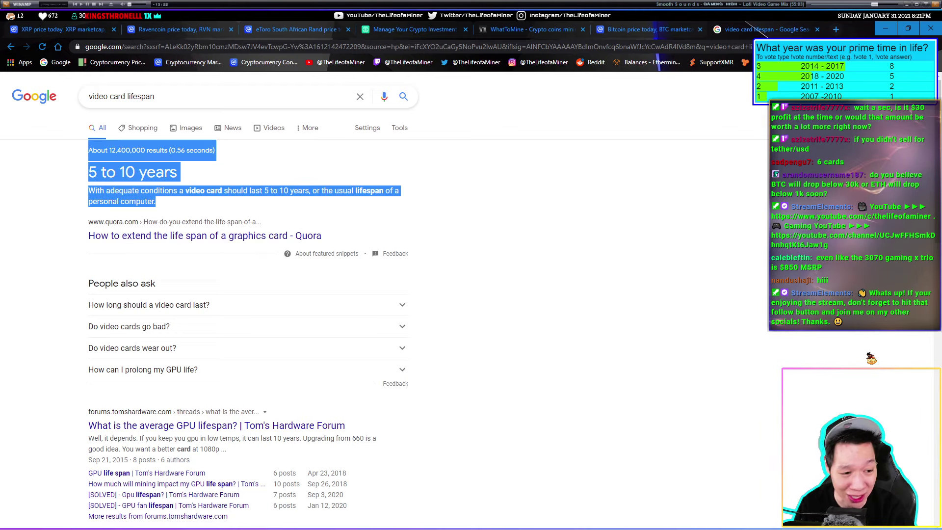
click(349, 237)
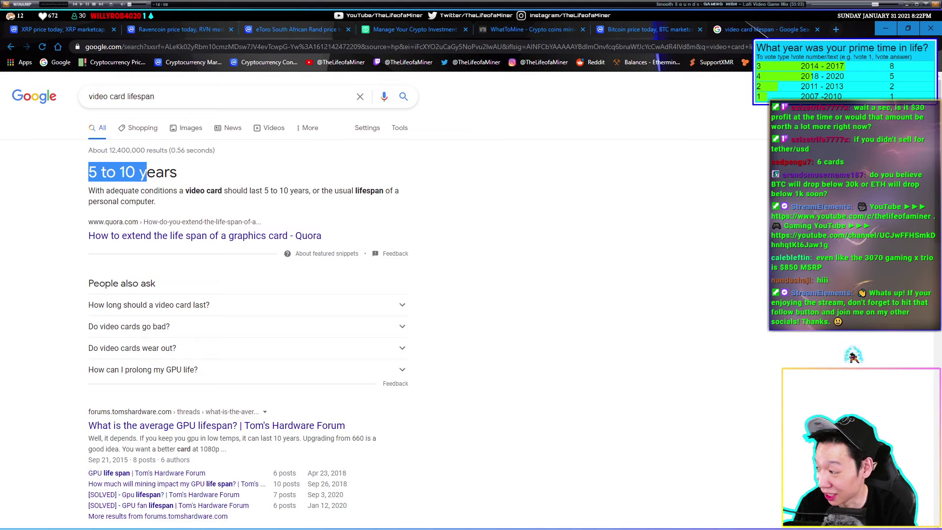
drag(87, 170, 329, 193)
click(679, 251)
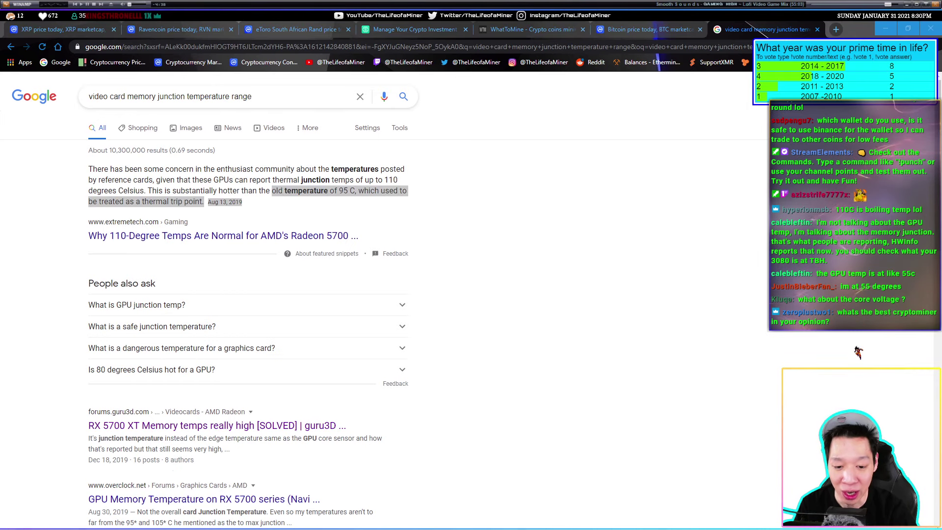
Step: Bring Discord forward and open the #video-guides channel
key(alt+Tab)
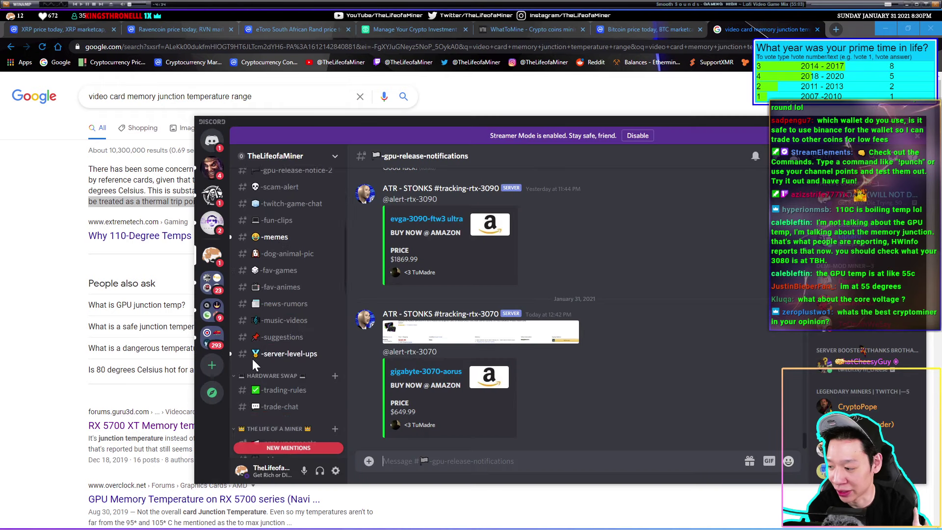
scroll(265, 351, down, 3)
mouse_move(279, 349)
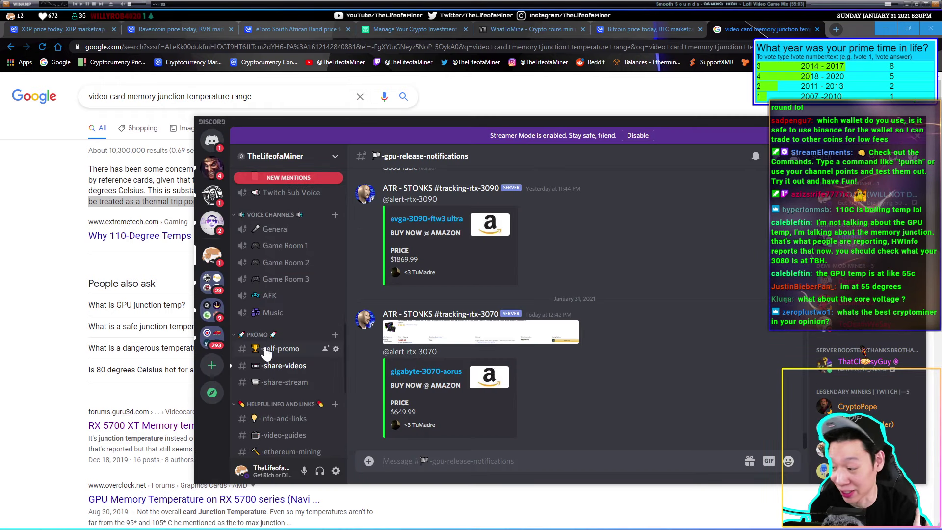
scroll(265, 352, down, 3)
click(284, 270)
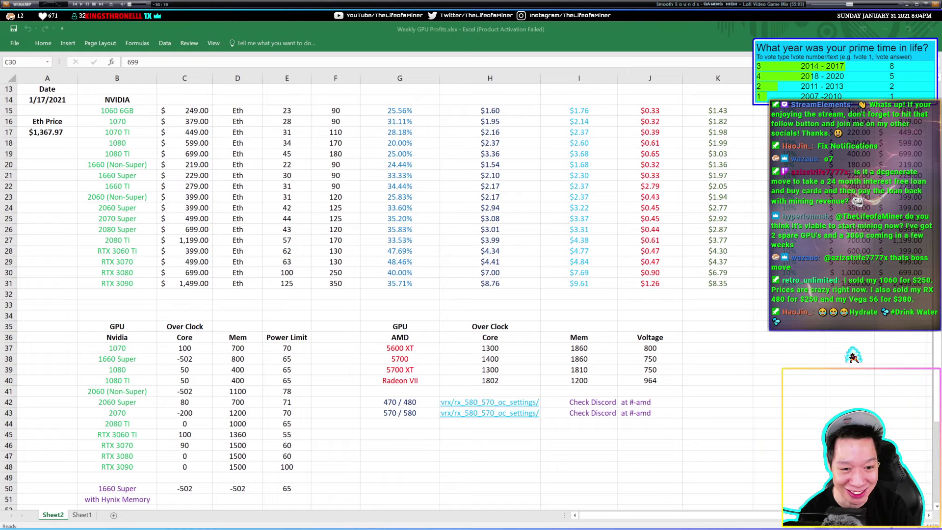
Step: Switch from the Excel profit spreadsheet to the Chrome browser
key(alt+Tab)
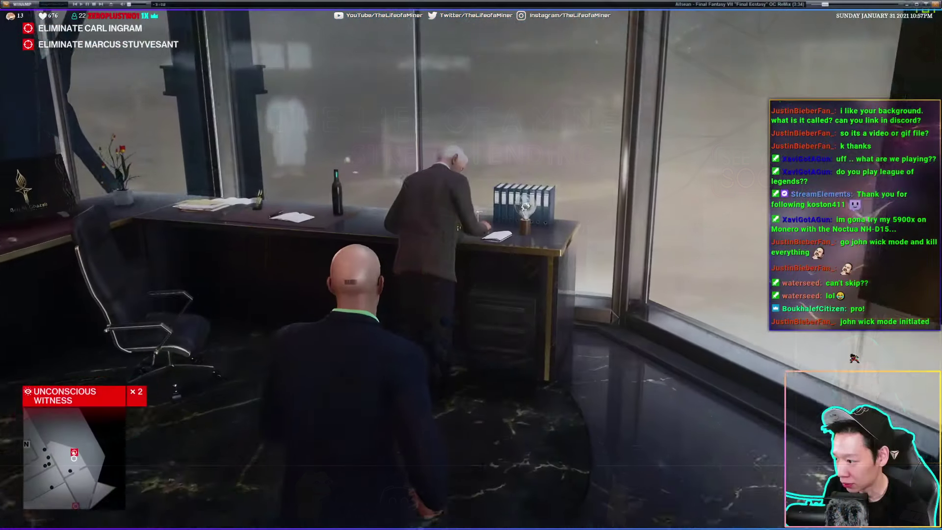
Step: Subdue the man at the desk, then take down the armed guard with a melee attack
key(x)
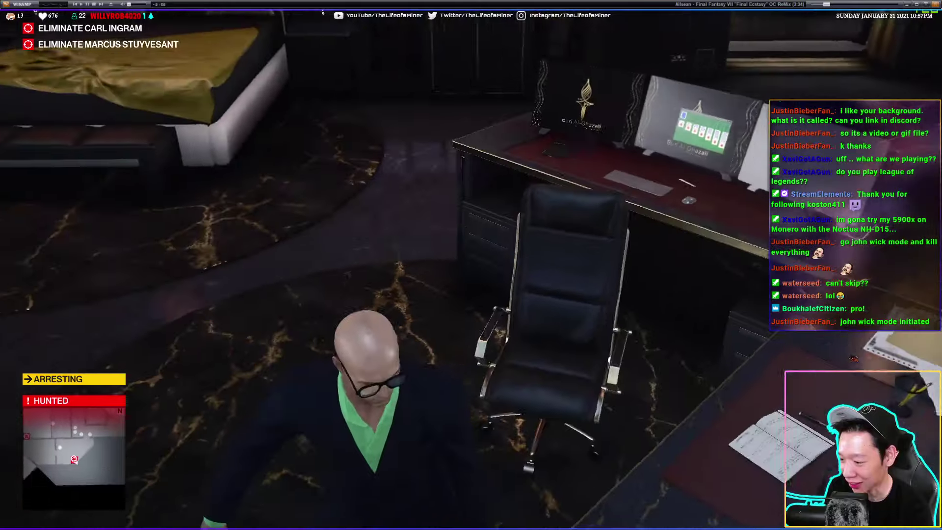
drag(472, 265, 221, 265)
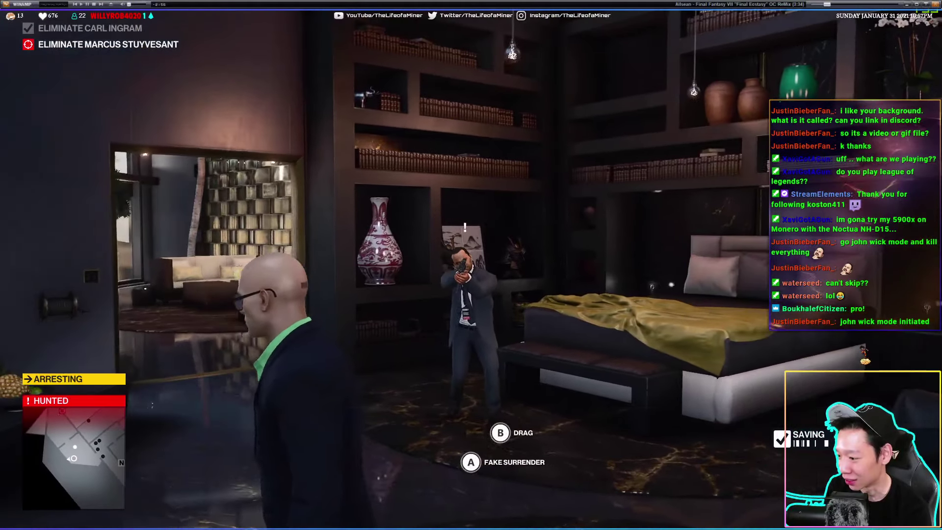
key(i)
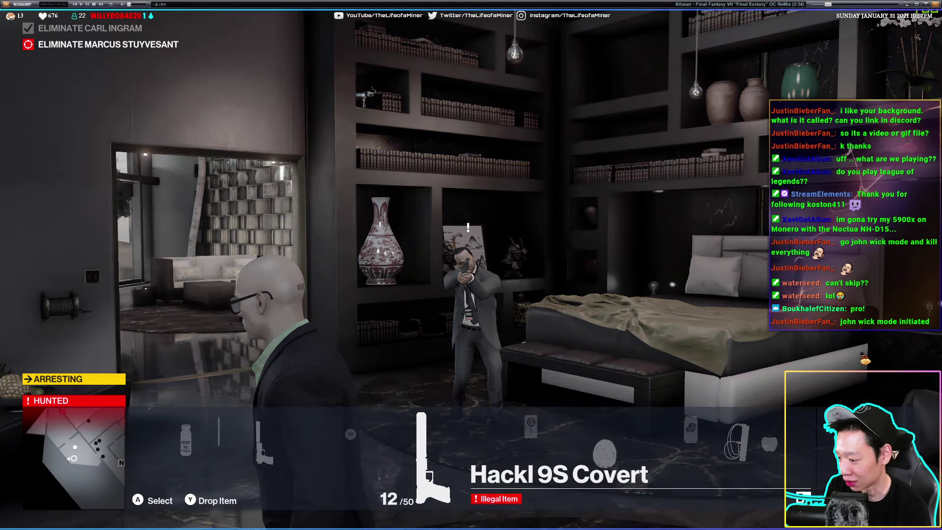
key(Return)
key(q)
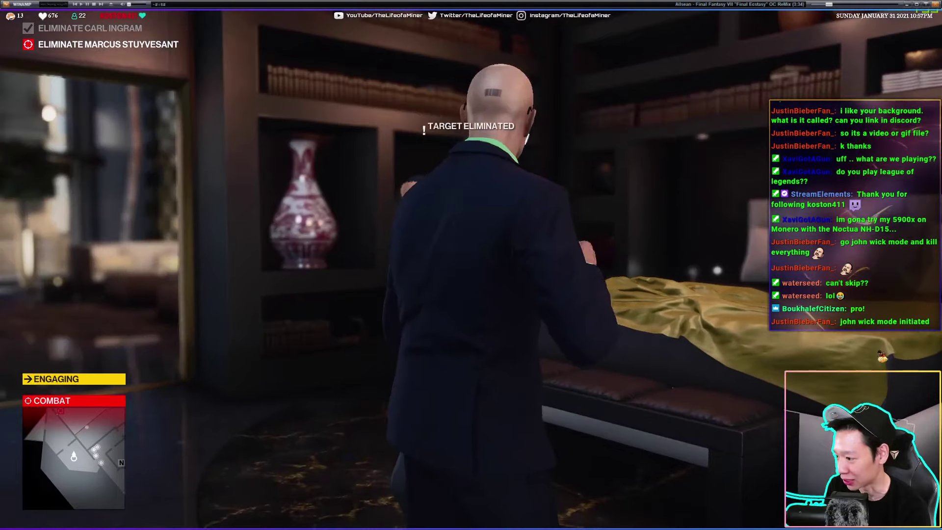